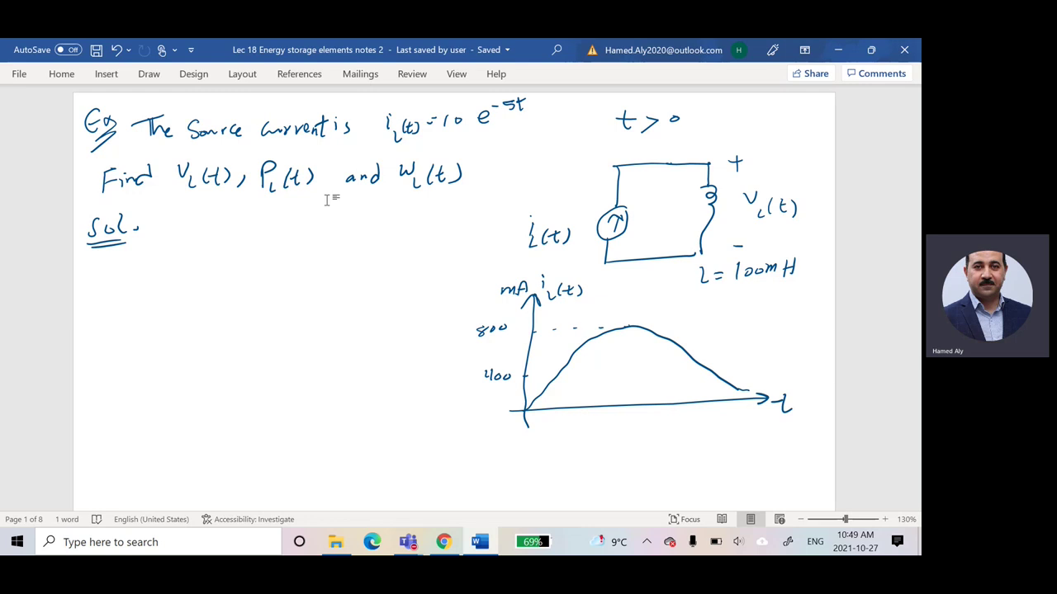
# Step: With the red pen, write v_L(t) = L di/dt = below Sol., plus an equals sign beneath
pyautogui.click(149, 74)
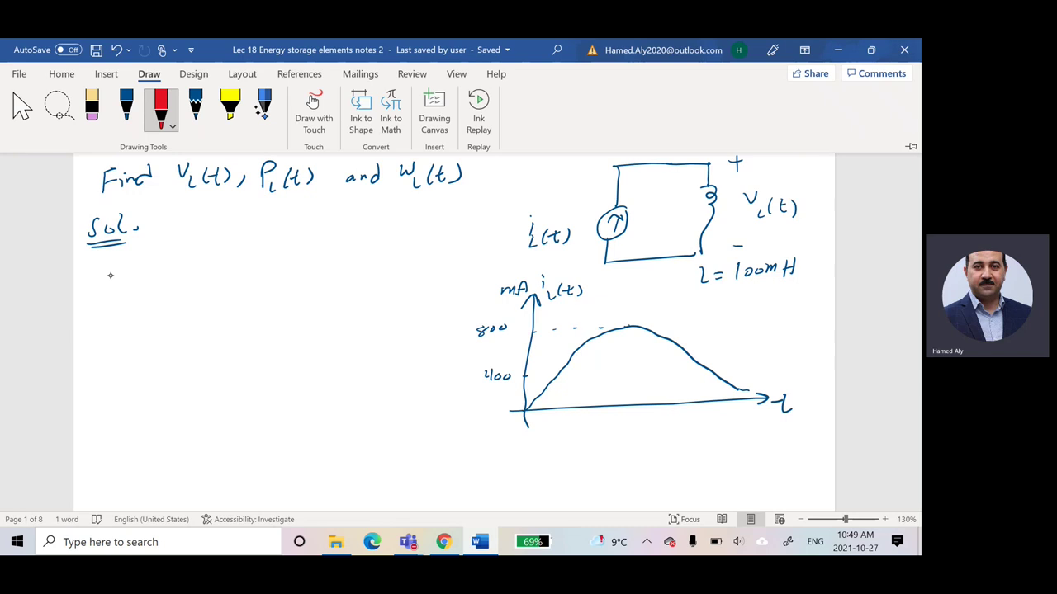
pyautogui.moveTo(105, 275)
pyautogui.mouseDown()
pyautogui.moveTo(115, 301)
pyautogui.moveTo(123, 298)
pyautogui.mouseUp()
pyautogui.moveTo(129, 282); pyautogui.dragTo(130, 294)
pyautogui.moveTo(127, 287)
pyautogui.mouseDown()
pyautogui.moveTo(140, 296)
pyautogui.moveTo(169, 278)
pyautogui.mouseUp()
pyautogui.moveTo(157, 284); pyautogui.dragTo(216, 279)
pyautogui.moveTo(226, 256); pyautogui.dragTo(227, 279)
pyautogui.moveTo(234, 271)
pyautogui.mouseDown()
pyautogui.moveTo(252, 281)
pyautogui.moveTo(212, 309)
pyautogui.mouseUp()
pyautogui.moveTo(227, 290)
pyautogui.mouseDown()
pyautogui.moveTo(229, 309)
pyautogui.moveTo(233, 294)
pyautogui.moveTo(277, 282)
pyautogui.mouseUp()
pyautogui.moveTo(144, 351); pyautogui.dragTo(164, 357)
# Step: Mark the 100mH value and the source's 10, and write 100×10⁻³[d(10 after the second equals sign
pyautogui.moveTo(776, 285)
pyautogui.mouseDown()
pyautogui.moveTo(725, 287)
pyautogui.moveTo(777, 287)
pyautogui.mouseUp()
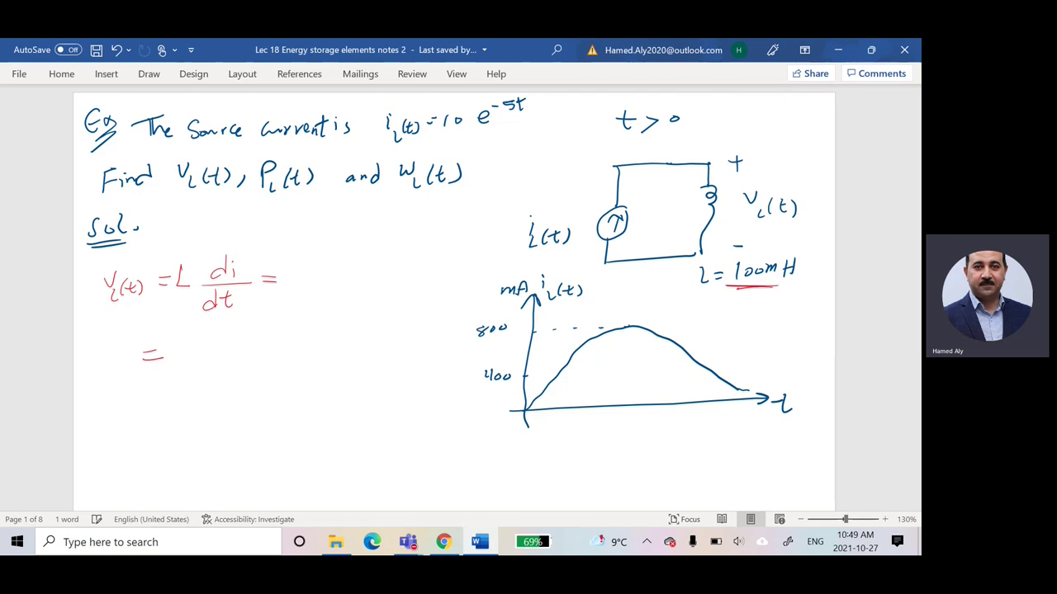
pyautogui.moveTo(173, 344)
pyautogui.mouseDown()
pyautogui.moveTo(172, 358)
pyautogui.moveTo(195, 348)
pyautogui.mouseUp()
pyautogui.moveTo(216, 343)
pyautogui.mouseDown()
pyautogui.moveTo(207, 360)
pyautogui.moveTo(217, 360)
pyautogui.mouseUp()
pyautogui.moveTo(221, 344)
pyautogui.mouseDown()
pyautogui.moveTo(221, 358)
pyautogui.moveTo(236, 332)
pyautogui.moveTo(261, 326)
pyautogui.moveTo(242, 373)
pyautogui.mouseUp()
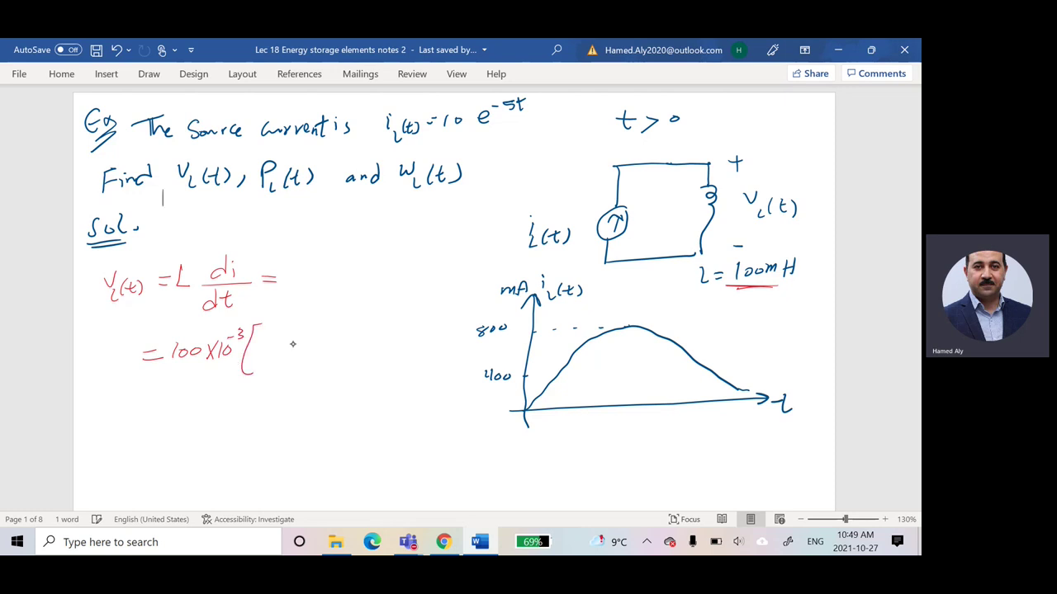
pyautogui.moveTo(283, 324); pyautogui.dragTo(285, 330)
pyautogui.moveTo(443, 138); pyautogui.dragTo(484, 134)
pyautogui.moveTo(311, 305)
pyautogui.mouseDown()
pyautogui.moveTo(299, 330)
pyautogui.moveTo(307, 330)
pyautogui.mouseUp()
pyautogui.moveTo(318, 322); pyautogui.dragTo(324, 318)
# Step: In blue ink, insert t after 10 so the source current reads 10te^-5t
pyautogui.click(149, 74)
pyautogui.click(161, 103)
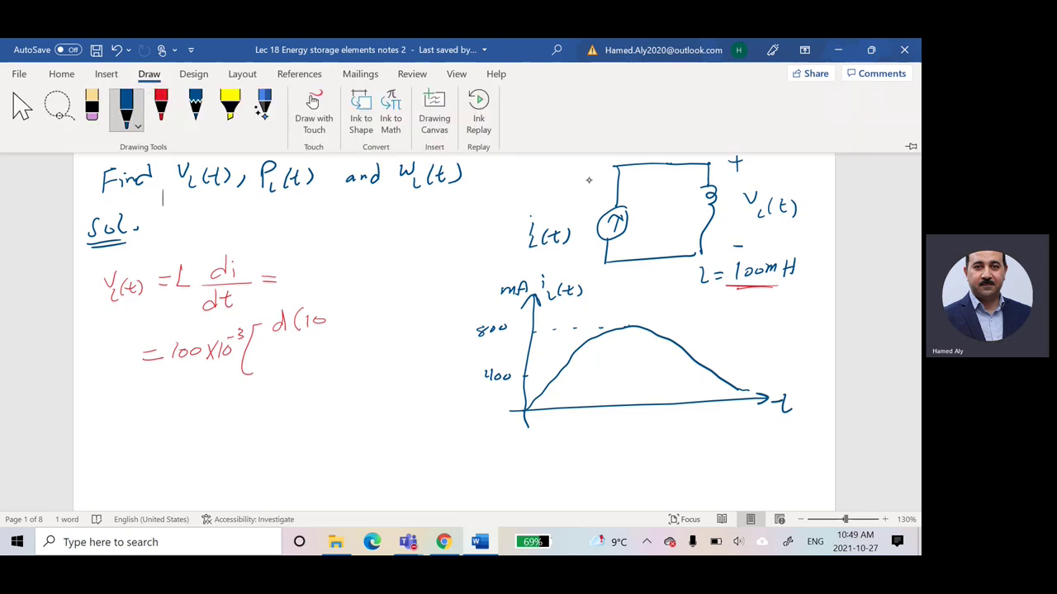
pyautogui.moveTo(466, 107); pyautogui.dragTo(466, 127)
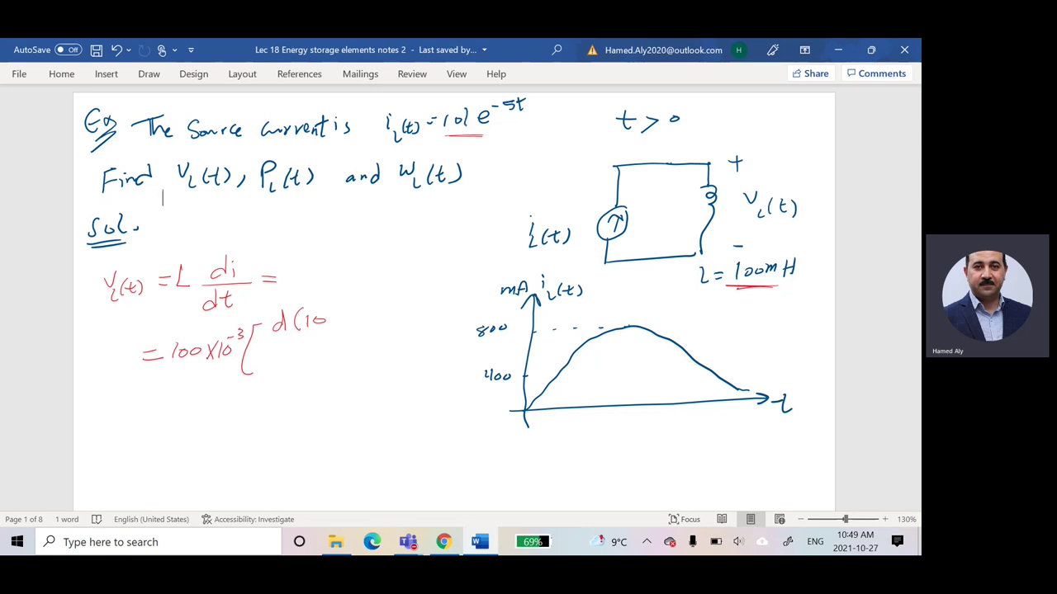
# Step: In red ink, write d(10t·e^-5t)/dt inside the bracket, close it, and begin the next line with =
pyautogui.click(149, 73)
pyautogui.click(161, 103)
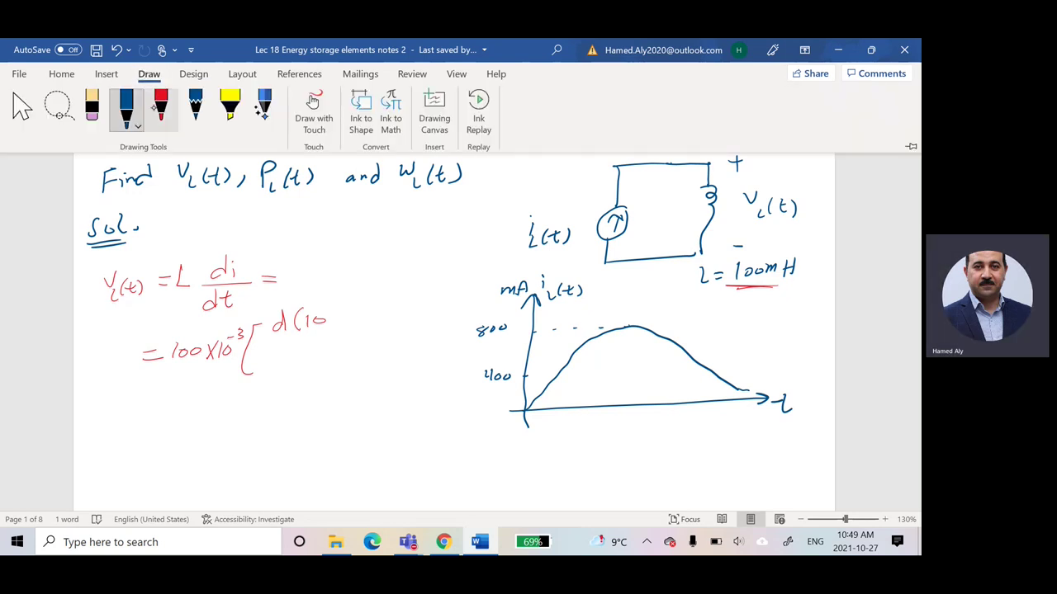
pyautogui.moveTo(330, 313)
pyautogui.mouseDown()
pyautogui.moveTo(365, 322)
pyautogui.moveTo(371, 301)
pyautogui.moveTo(368, 310)
pyautogui.moveTo(388, 309)
pyautogui.mouseUp()
pyautogui.moveTo(382, 299)
pyautogui.mouseDown()
pyautogui.moveTo(396, 297)
pyautogui.moveTo(403, 322)
pyautogui.mouseUp()
pyautogui.click(339, 325)
pyautogui.moveTo(266, 340); pyautogui.dragTo(373, 338)
pyautogui.moveTo(303, 356); pyautogui.dragTo(290, 368)
pyautogui.moveTo(304, 345)
pyautogui.mouseDown()
pyautogui.moveTo(304, 371)
pyautogui.moveTo(324, 370)
pyautogui.mouseUp()
pyautogui.moveTo(314, 357); pyautogui.dragTo(336, 357)
pyautogui.moveTo(412, 309); pyautogui.dragTo(401, 352)
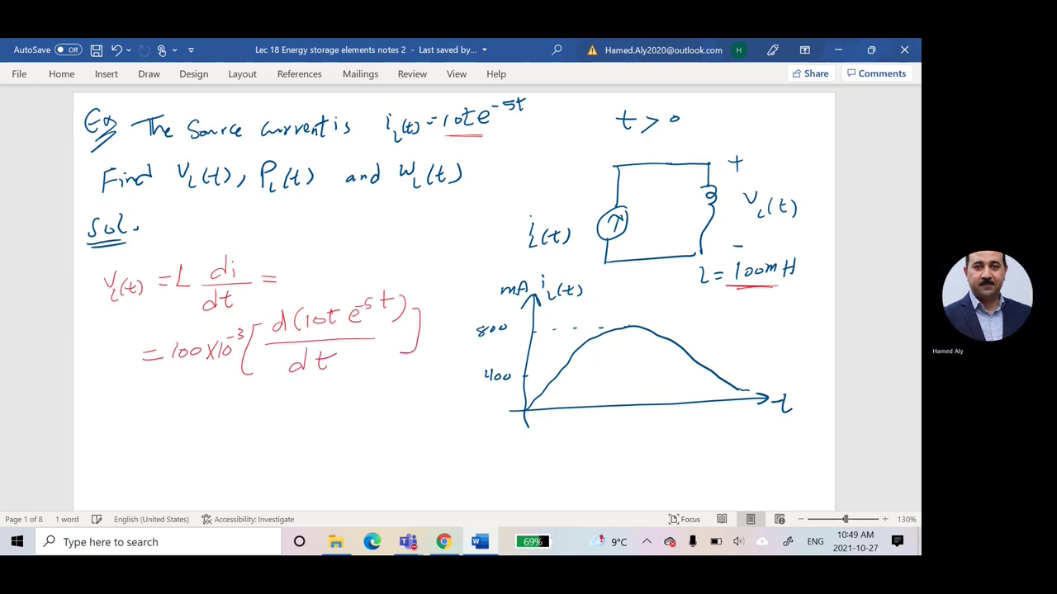
pyautogui.moveTo(146, 416); pyautogui.dragTo(160, 425)
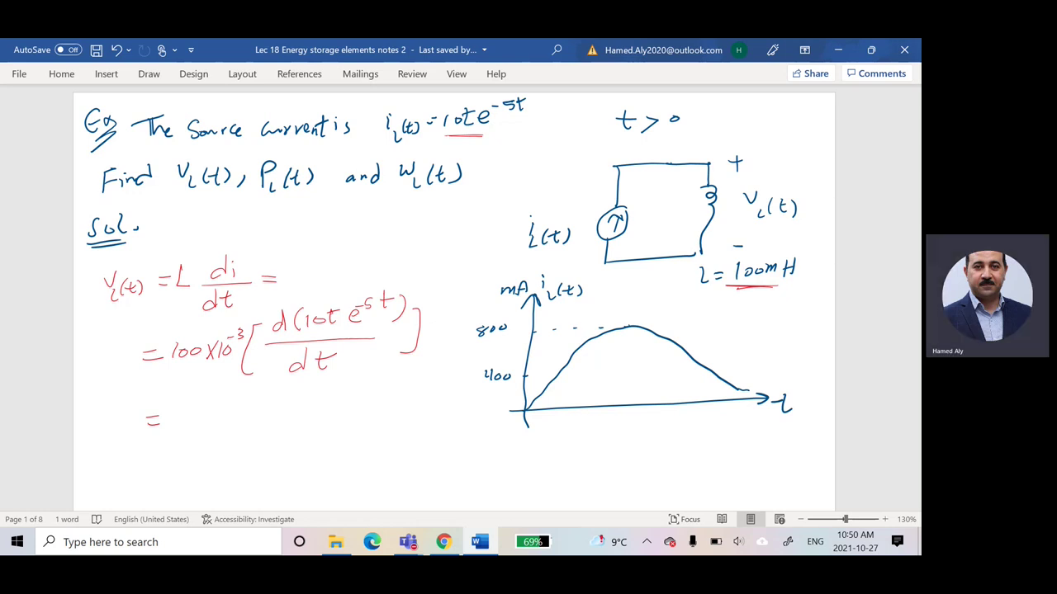
# Step: On the blank last page, handwrite (f·g)' in red
pyautogui.scroll(-10, 454, 297)
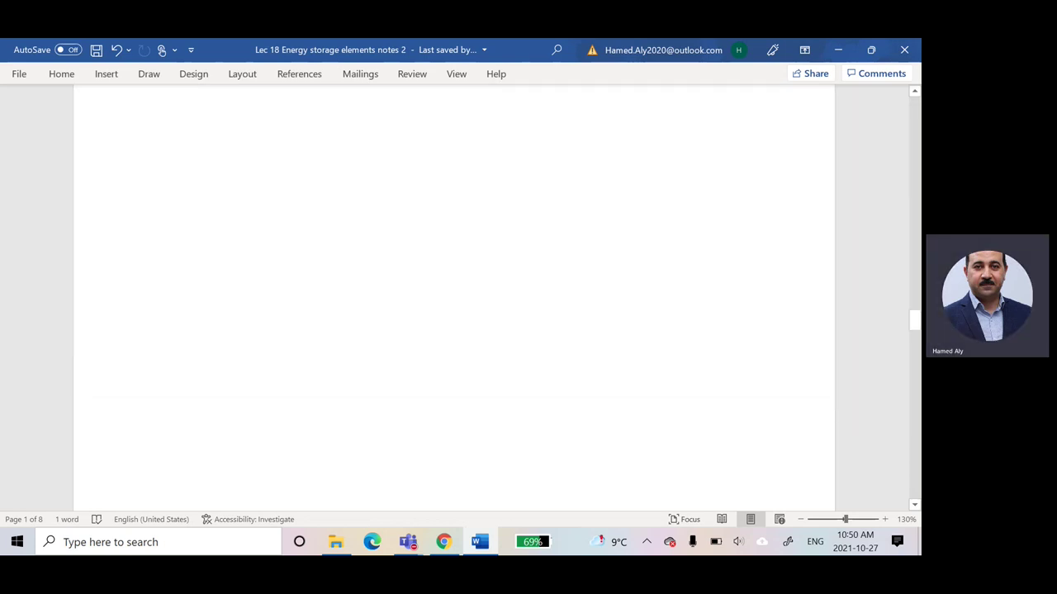
pyautogui.scroll(-5, 454, 297)
pyautogui.moveTo(334, 318)
pyautogui.mouseDown()
pyautogui.moveTo(355, 309)
pyautogui.moveTo(345, 351)
pyautogui.mouseUp()
pyautogui.click(374, 332)
pyautogui.moveTo(398, 313); pyautogui.dragTo(385, 340)
pyautogui.moveTo(403, 302); pyautogui.dragTo(404, 347)
pyautogui.moveTo(324, 302); pyautogui.dragTo(330, 356)
pyautogui.moveTo(405, 285); pyautogui.dragTo(441, 334)
# Step: Finish the product rule with = f'·g + f·g'
pyautogui.moveTo(460, 306)
pyautogui.mouseDown()
pyautogui.moveTo(475, 311)
pyautogui.moveTo(463, 338)
pyautogui.mouseUp()
pyautogui.moveTo(461, 324)
pyautogui.mouseDown()
pyautogui.moveTo(489, 297)
pyautogui.moveTo(499, 339)
pyautogui.moveTo(543, 323)
pyautogui.mouseUp()
pyautogui.moveTo(534, 310); pyautogui.dragTo(535, 340)
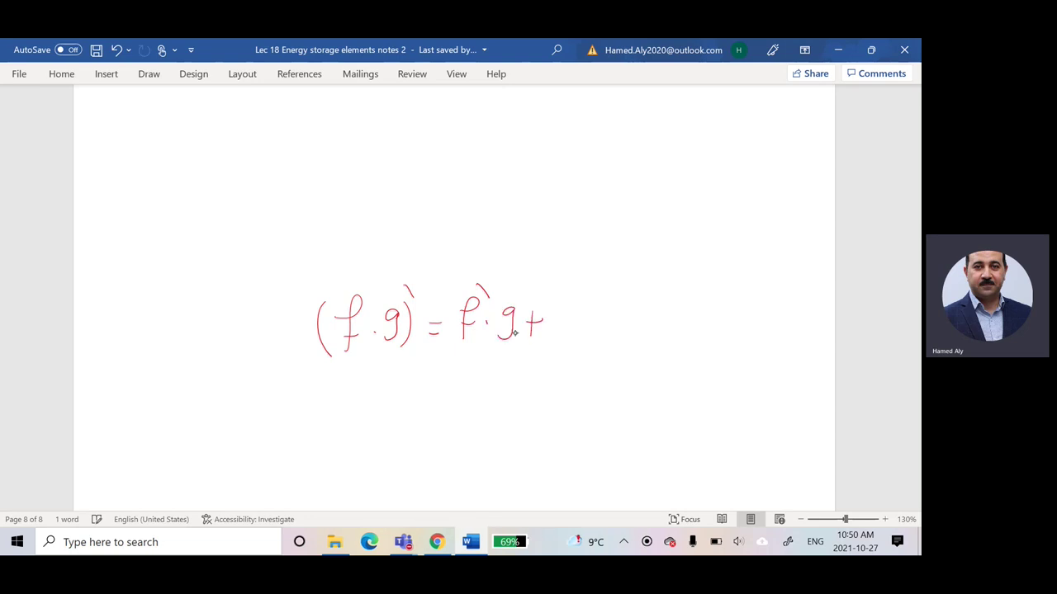
pyautogui.moveTo(578, 299)
pyautogui.mouseDown()
pyautogui.moveTo(563, 333)
pyautogui.moveTo(575, 312)
pyautogui.mouseUp()
pyautogui.moveTo(580, 316); pyautogui.dragTo(581, 317)
pyautogui.moveTo(609, 308)
pyautogui.mouseDown()
pyautogui.moveTo(594, 334)
pyautogui.moveTo(616, 307)
pyautogui.mouseUp()
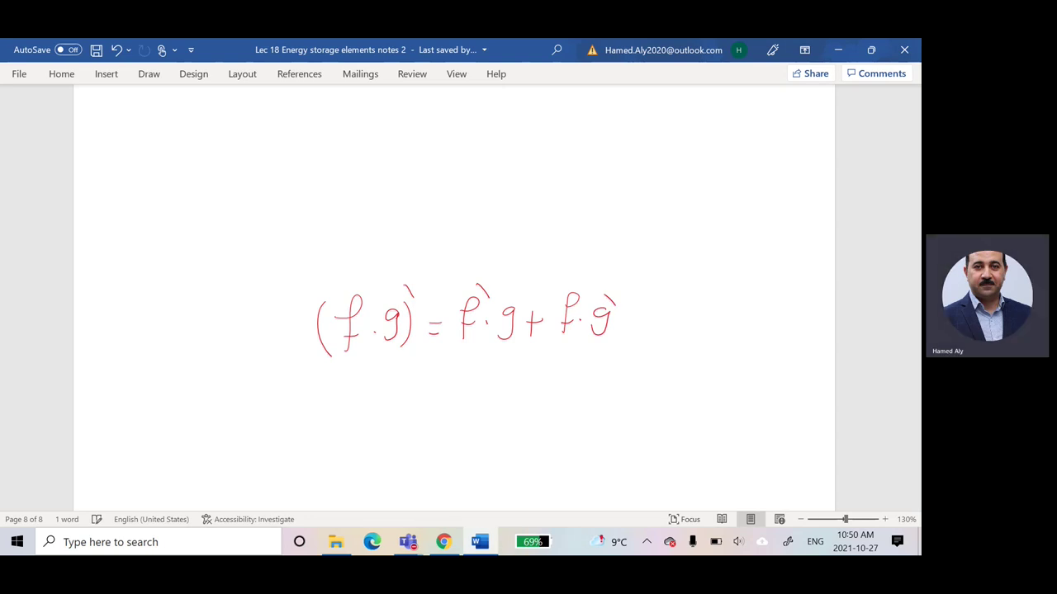
pyautogui.scroll(-10, 454, 297)
pyautogui.scroll(6, 454, 297)
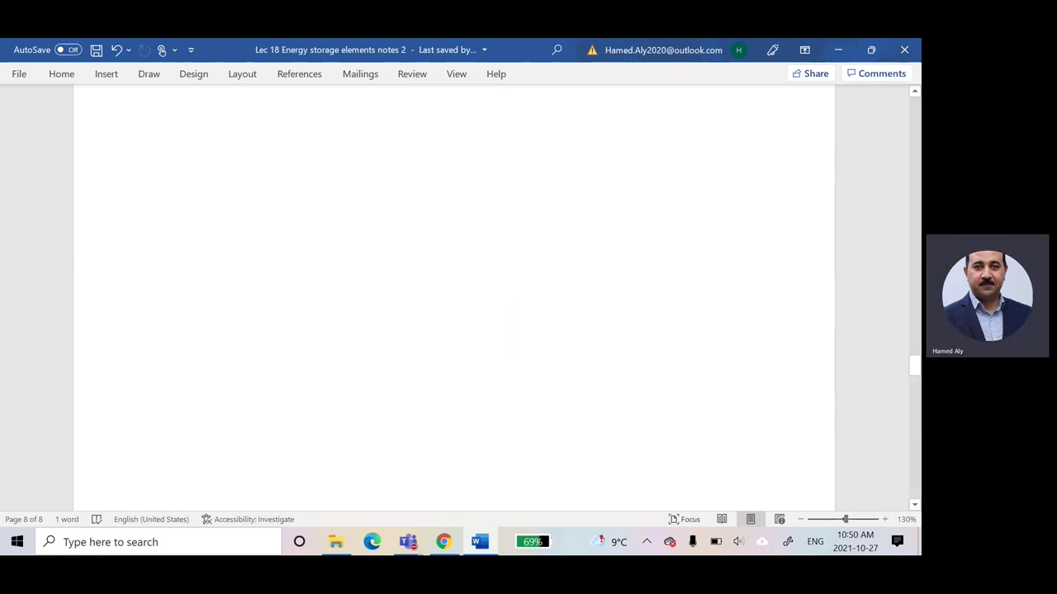